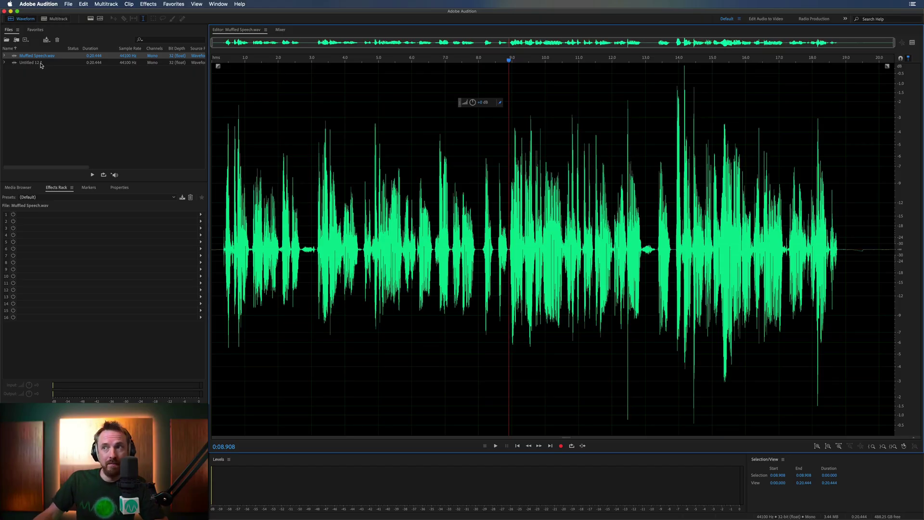
- Play Muffled Speech.wav, then play Untitled 12 to compare the two
key(space)
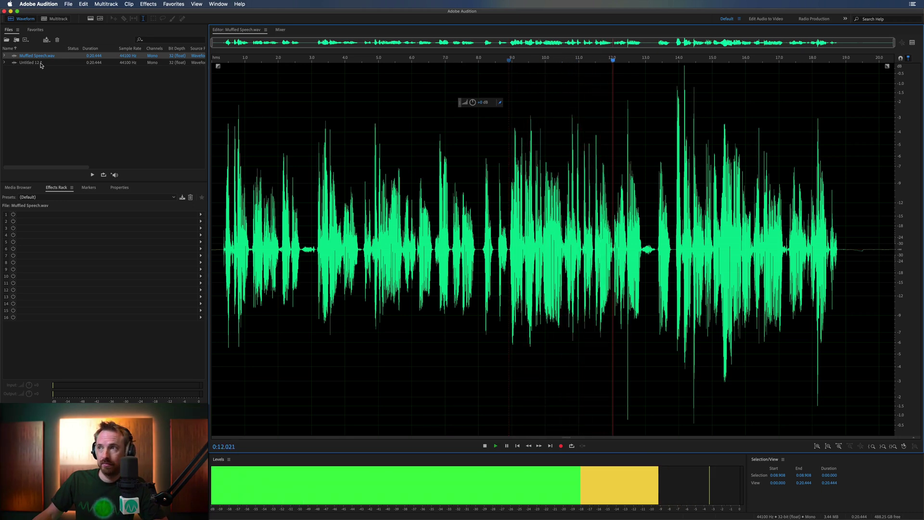
click(40, 64)
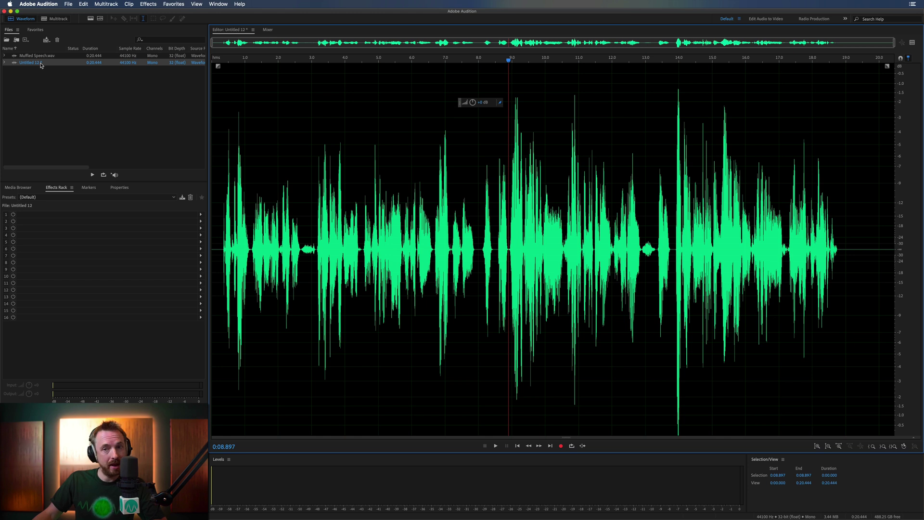
key(space)
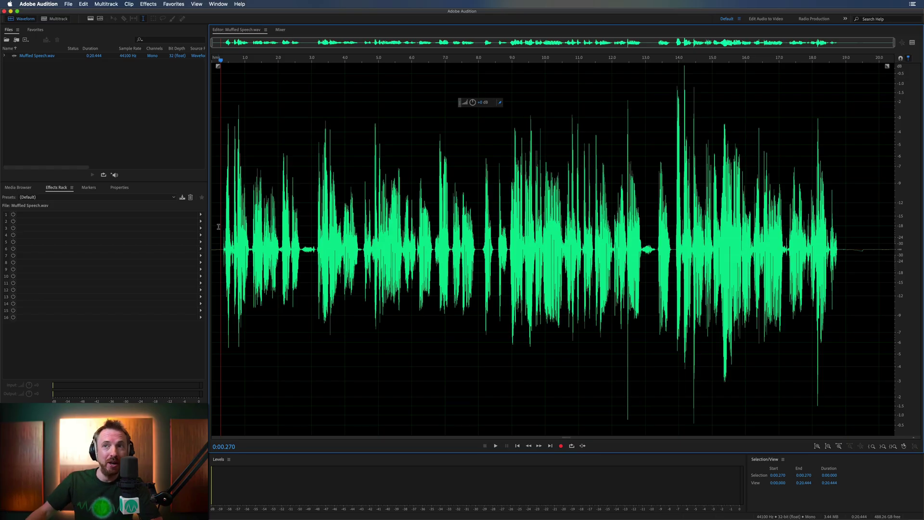
- Listen to the recording from the start and again from about 3 seconds
key(space)
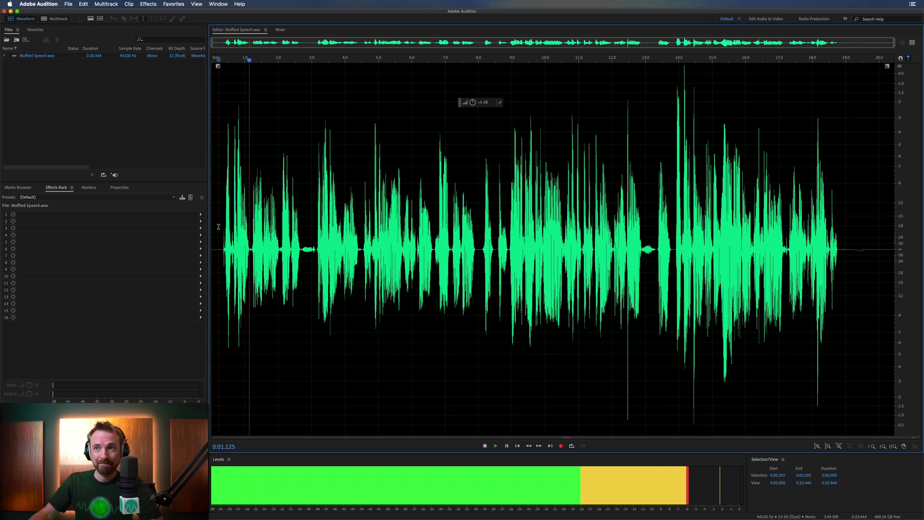
key(space)
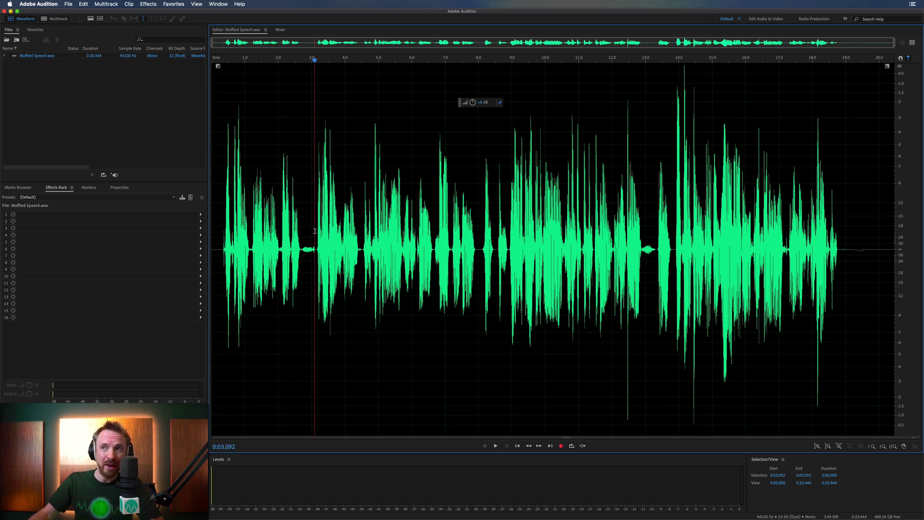
key(space)
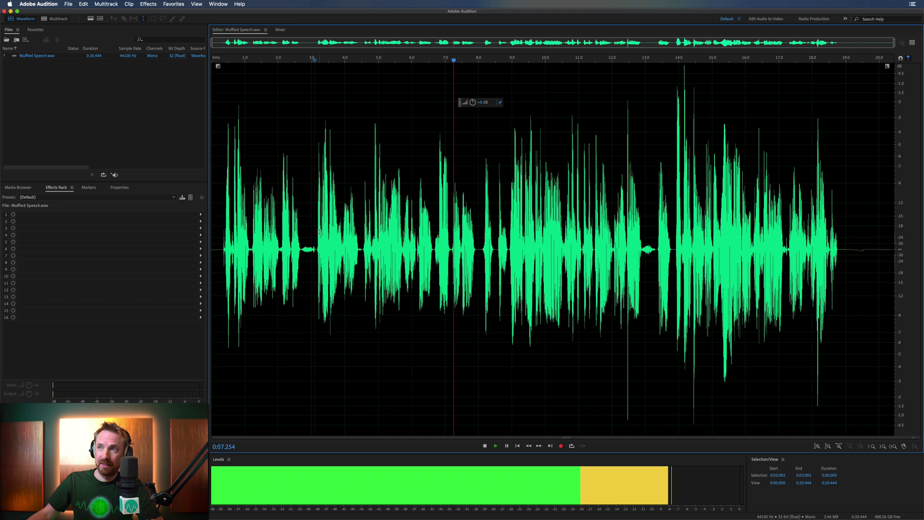
key(space)
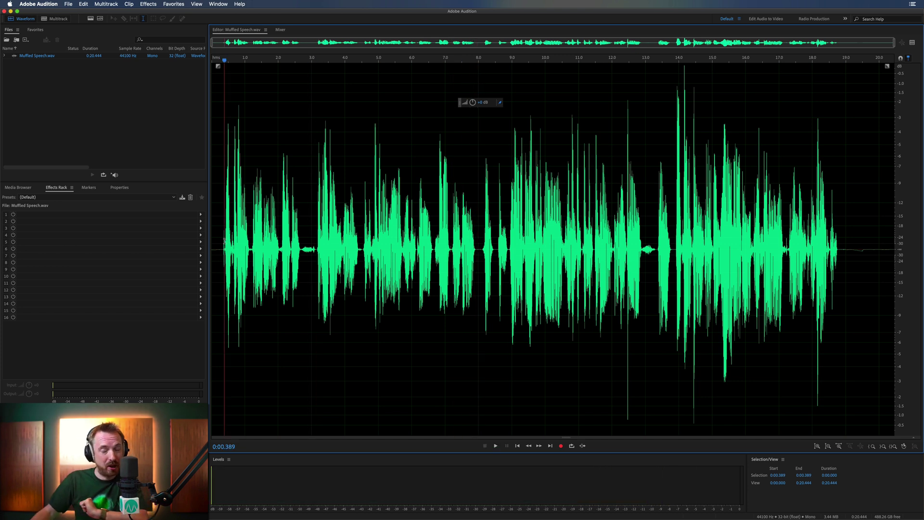
- Copy the entire recording into a new audio file
key(super+a)
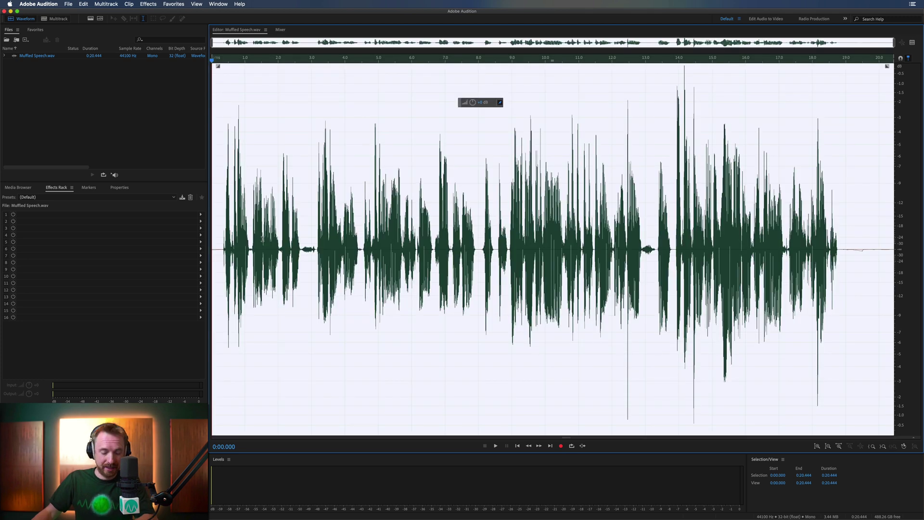
key(super+c)
key(shift+super+n)
key(Return)
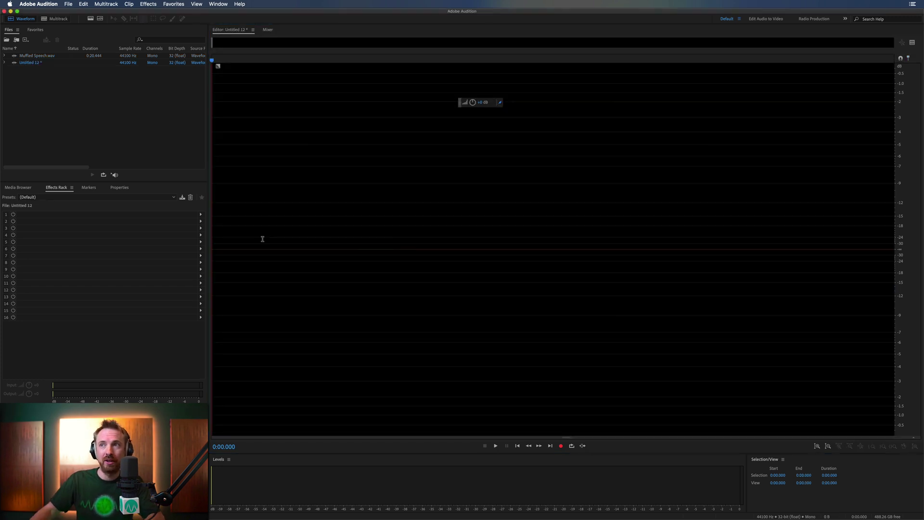
key(super+v)
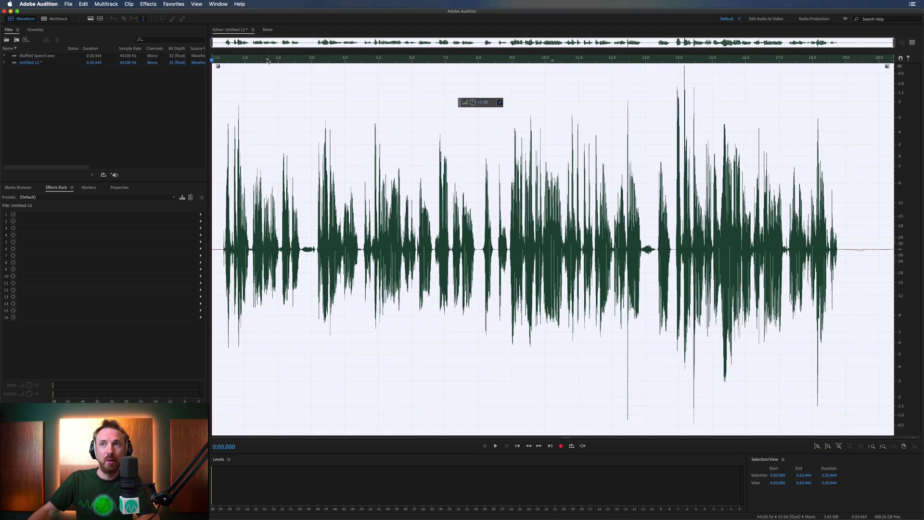
- Open the Parametric Equalizer from Effects > Filter and EQ
click(147, 4)
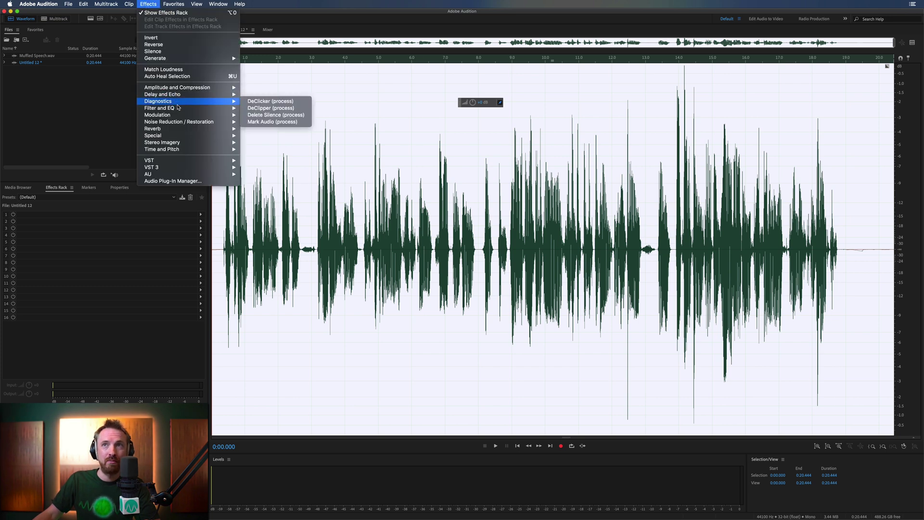
mouse_move(178, 110)
click(269, 143)
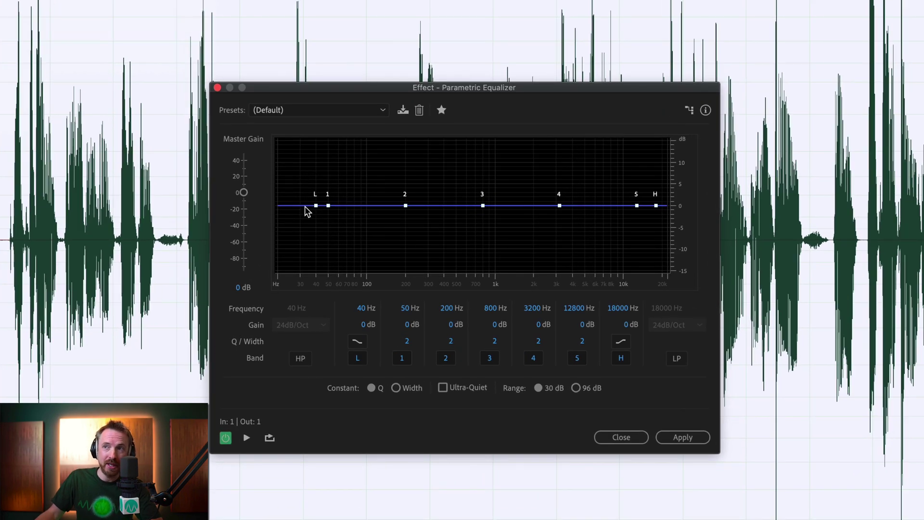
- Enable the 24 dB/Oct high-pass band and raise its cutoff to about 164 Hz while previewing
click(300, 358)
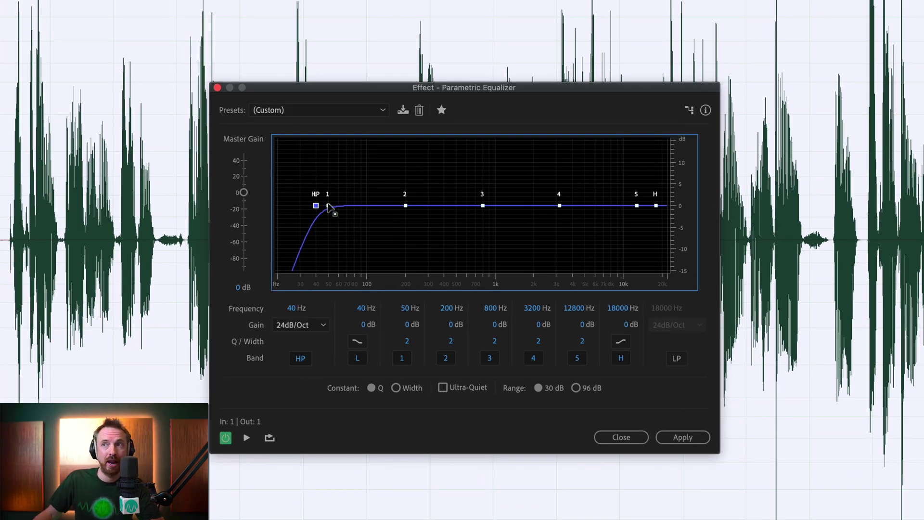
key(space)
drag(352, 206, 394, 206)
key(space)
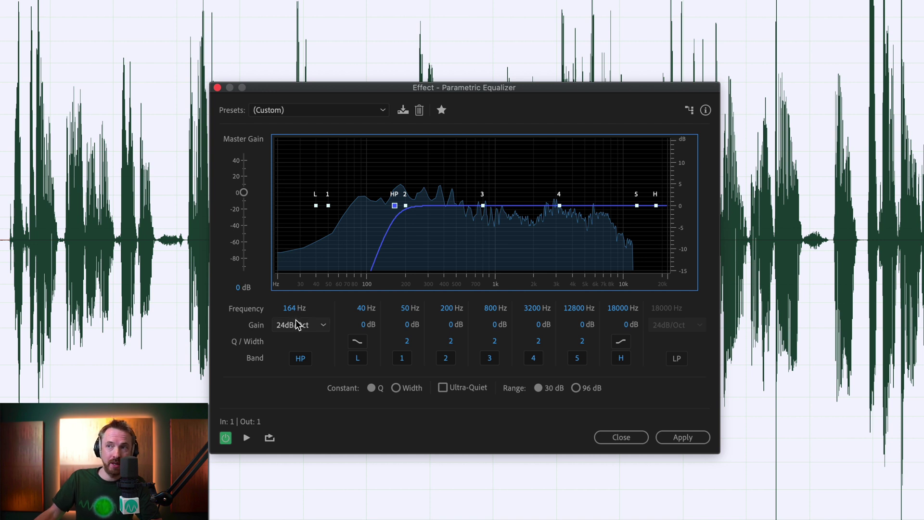
- Preview the EQ bypassed and active, then boost the high shelf to lift the treble
click(225, 438)
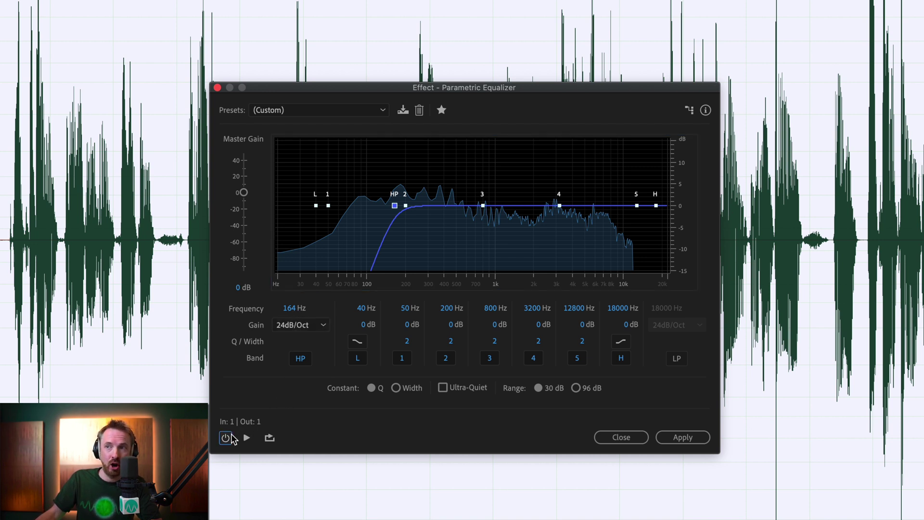
key(space)
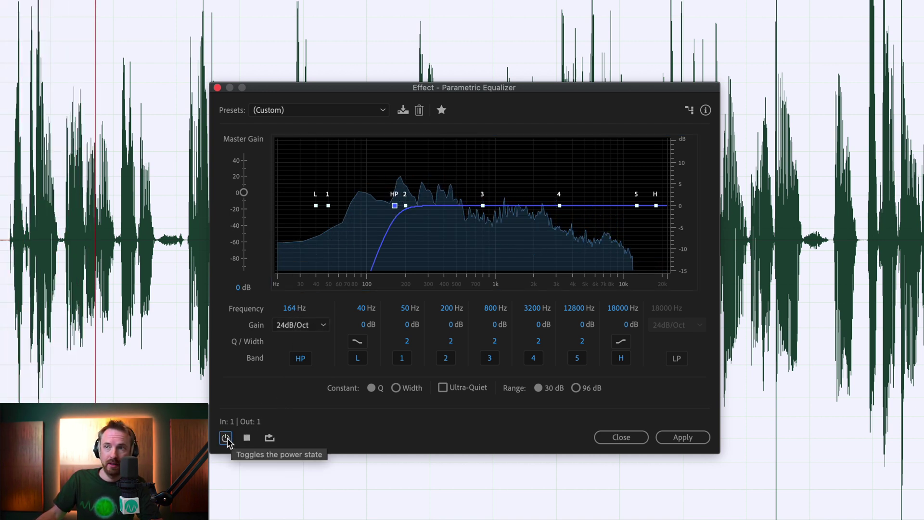
key(space)
click(226, 437)
key(space)
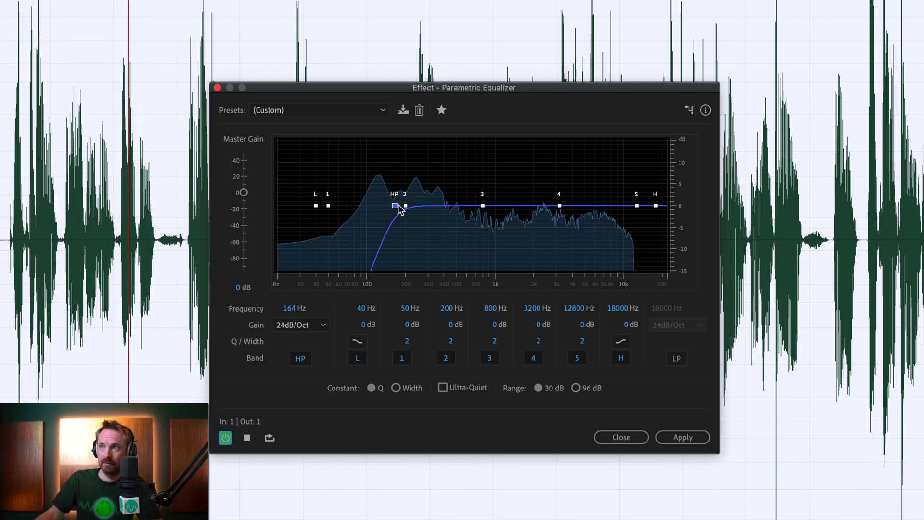
key(space)
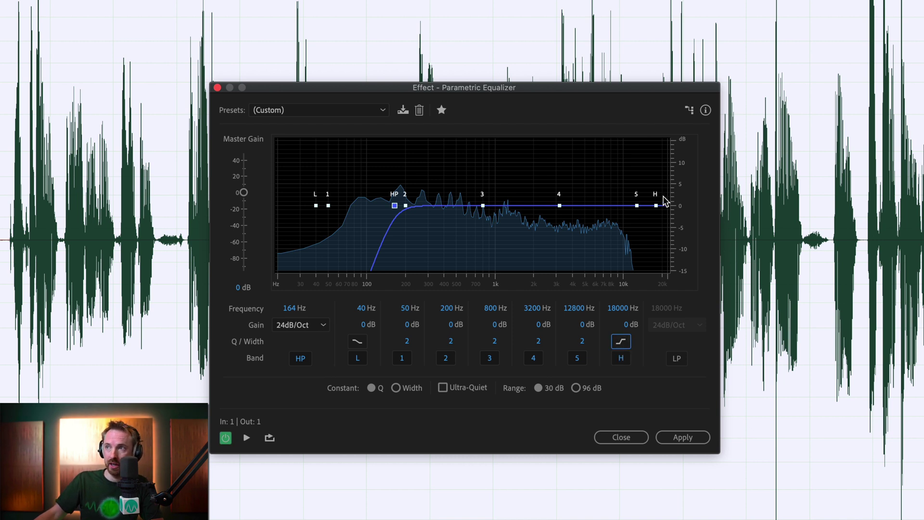
drag(656, 206, 595, 192)
- Preview the EQ and nudge the high-pass cutoff up to about 180 Hz
key(space)
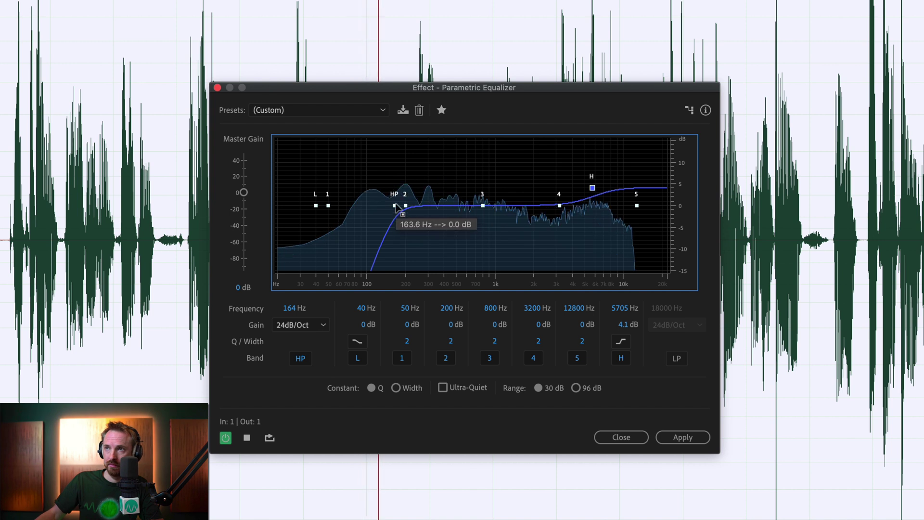
drag(395, 205, 399, 208)
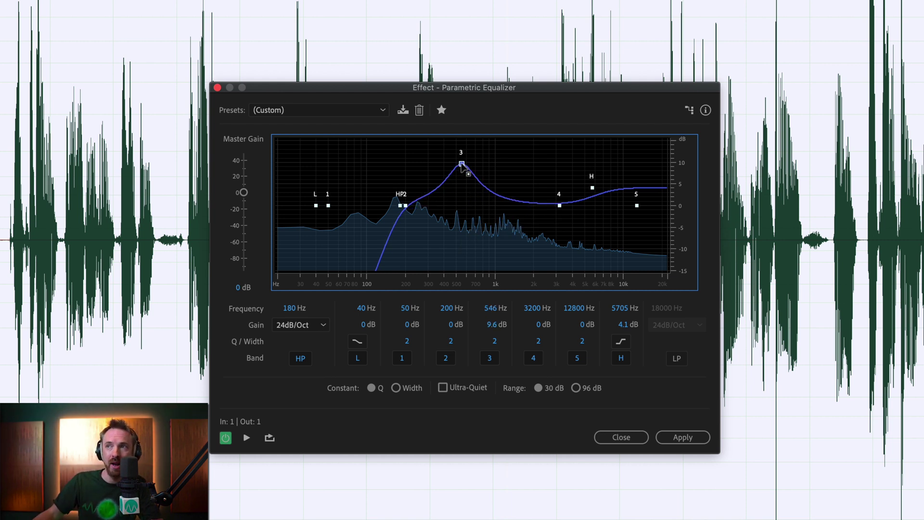
- Set band 3's Q to 16 and sweep its 15 dB boost down to 261 Hz while previewing
click(497, 342)
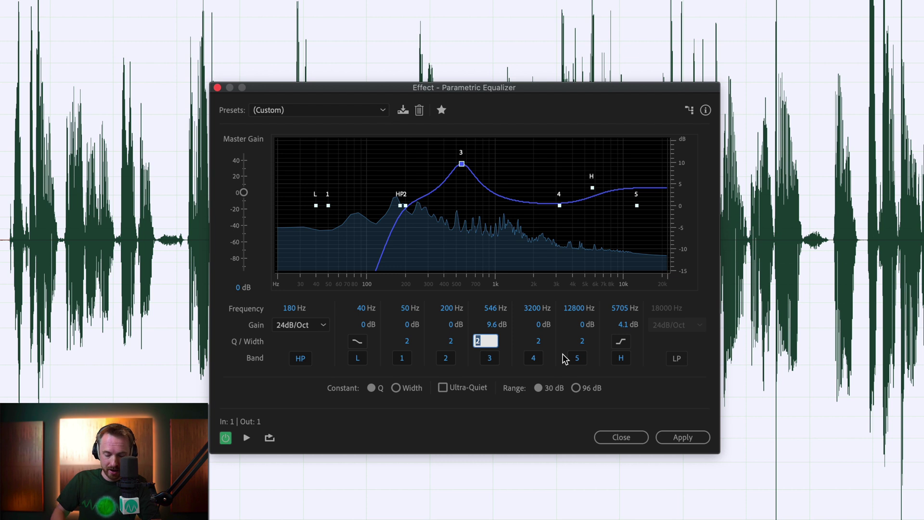
text(16)
key(Return)
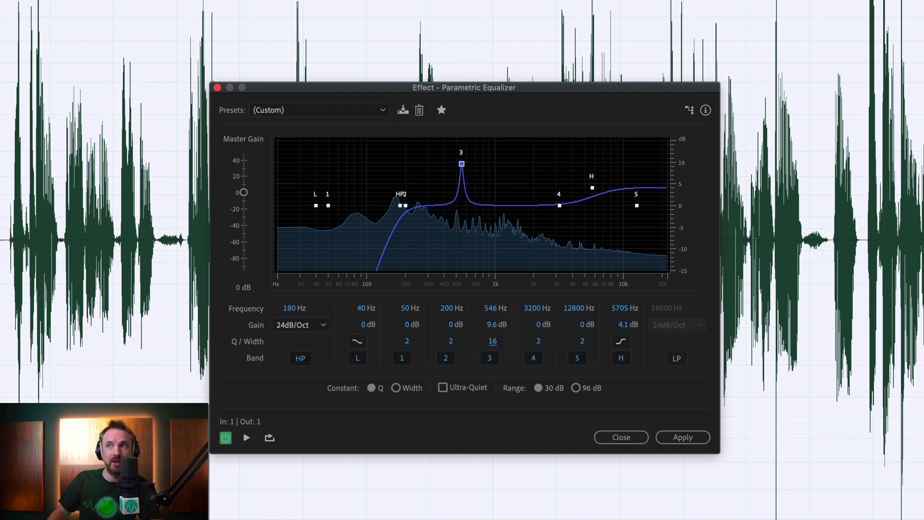
click(462, 164)
drag(457, 136, 421, 139)
key(space)
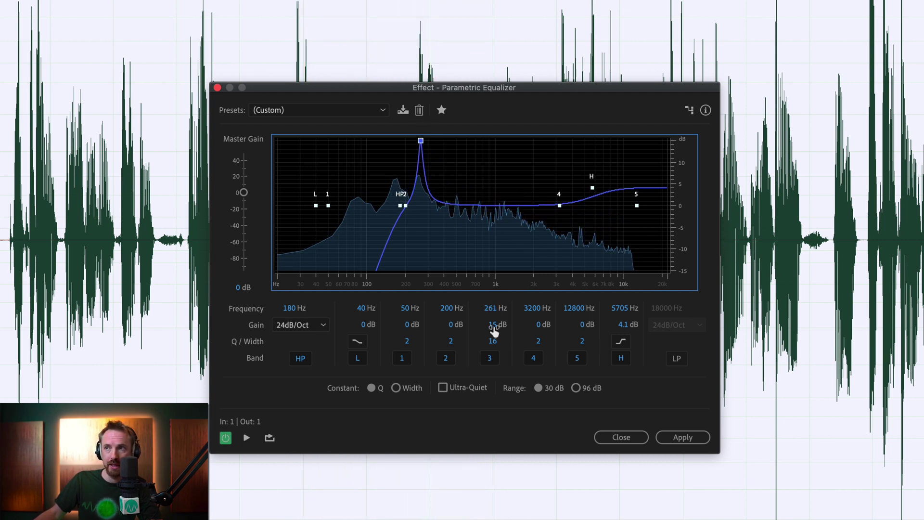
- Turn band 3 into an 8 dB cut at 261 Hz while previewing
drag(494, 331, 359, 326)
key(space)
drag(491, 324, 498, 324)
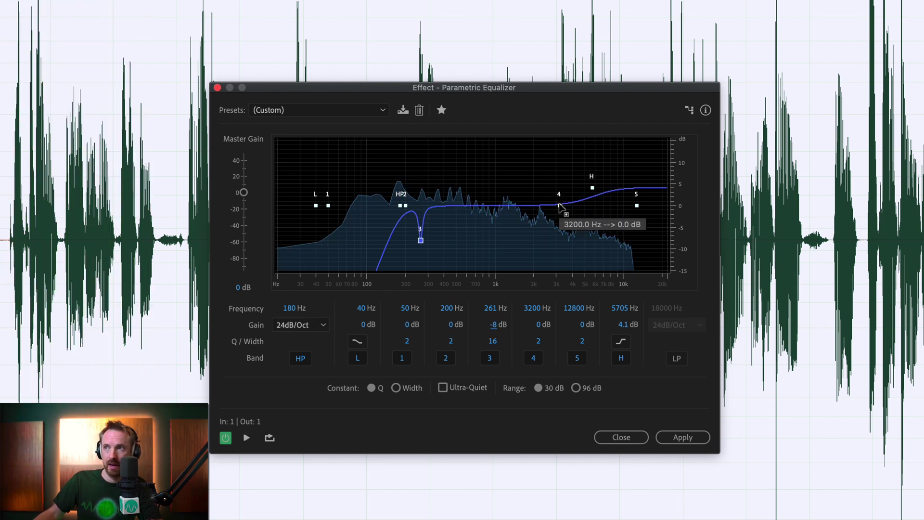
- Sweep a strong band 4 boost from 656 Hz down, then turn it into a cut at 488 Hz
drag(559, 205, 471, 147)
click(539, 343)
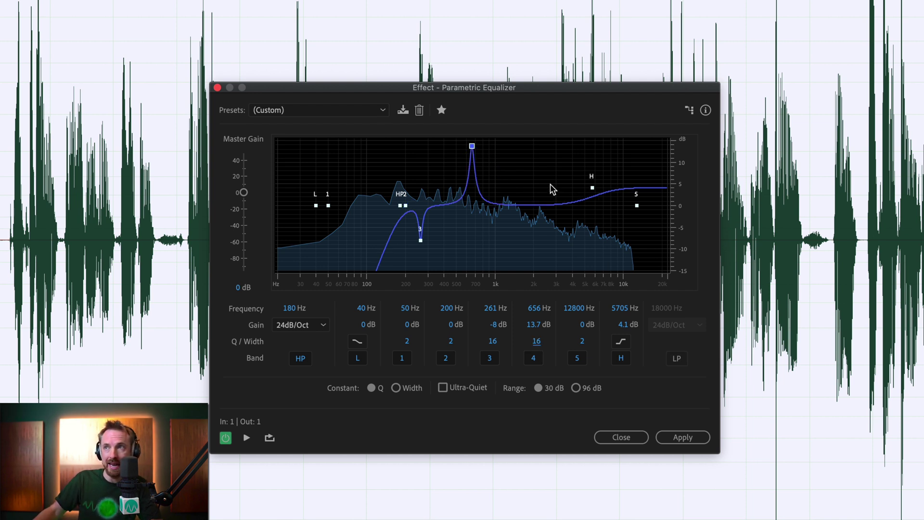
drag(471, 146, 456, 129)
key(space)
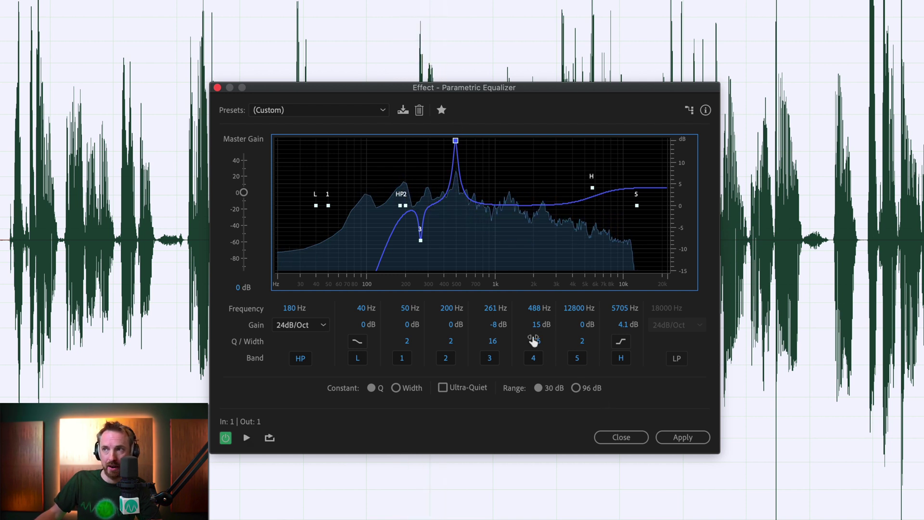
drag(536, 327, 425, 325)
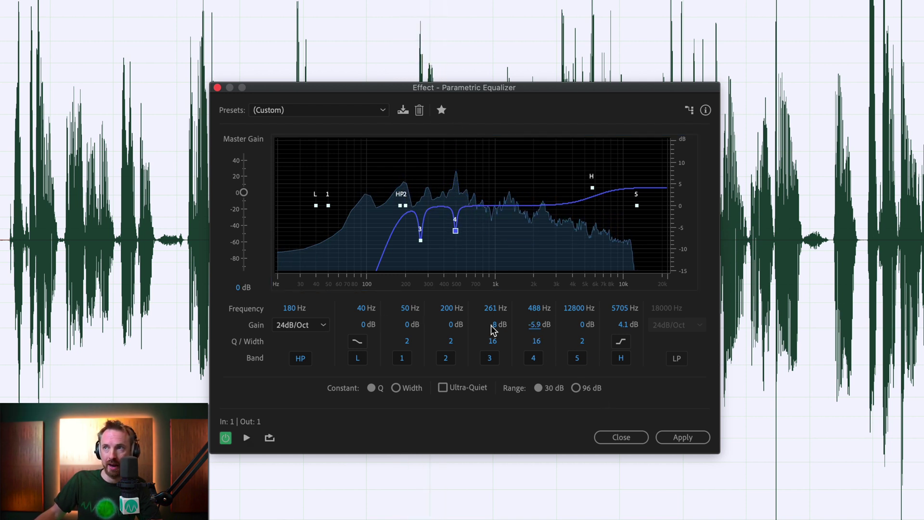
- Reset the 488 Hz band 4 gain to 0 dB and enable the 18000 Hz low-pass
click(534, 324)
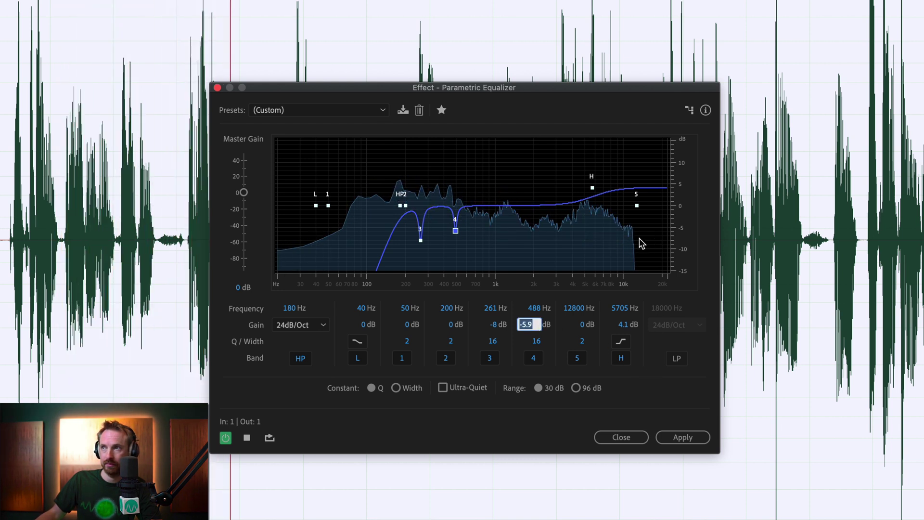
key(BackSpace)
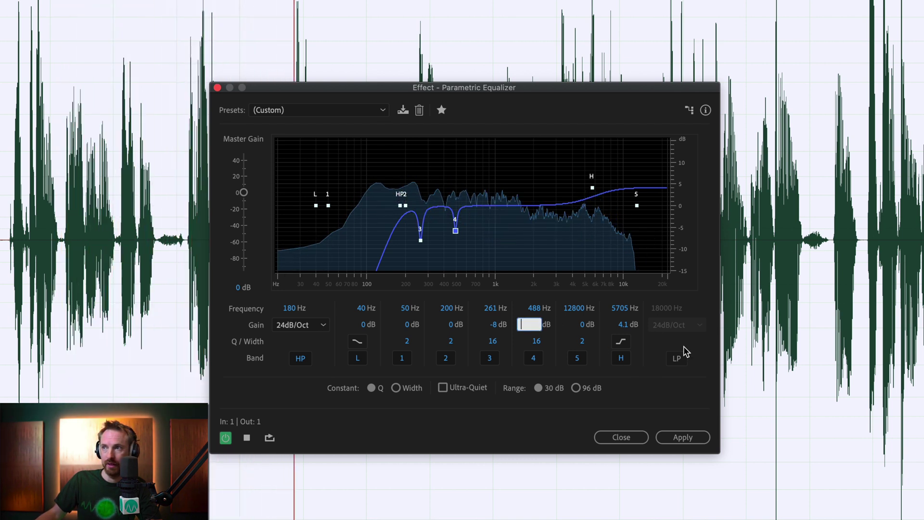
text(0)
click(522, 43)
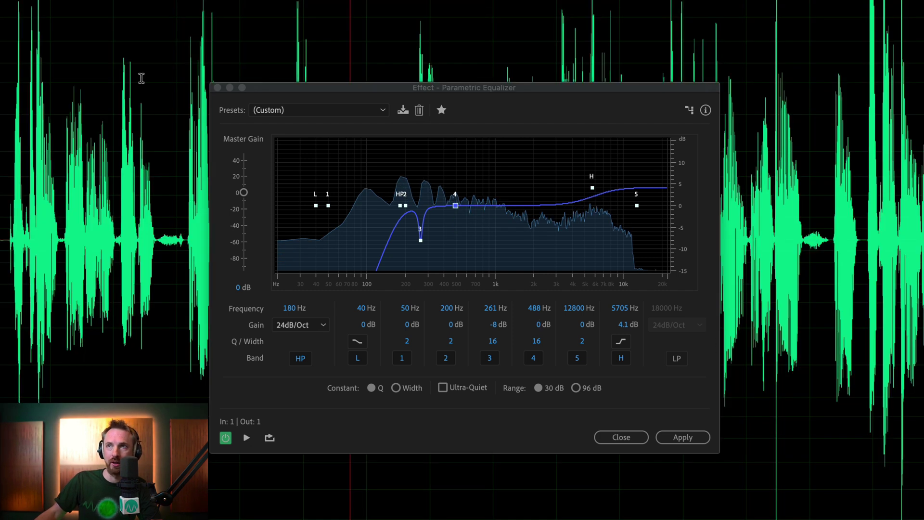
click(676, 358)
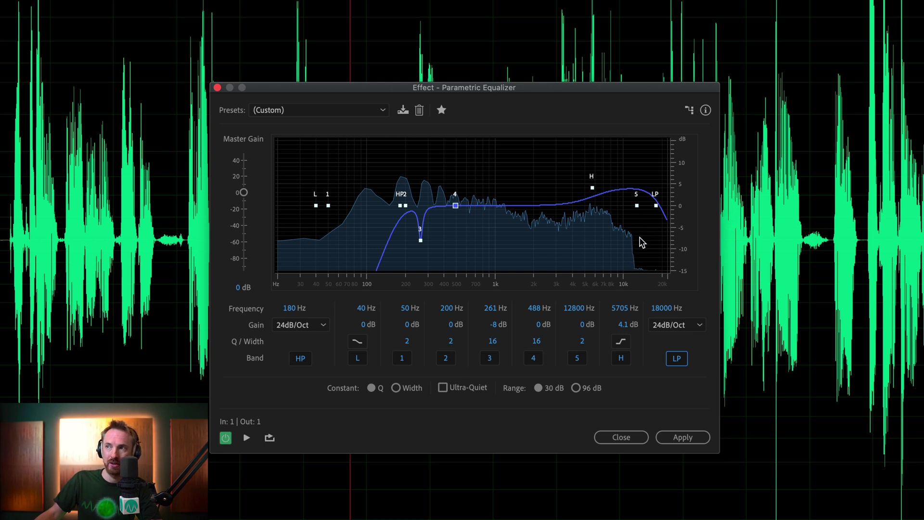
- Lower the low-pass to about 10292 Hz with a 48dB/Oct slope and preview it
drag(660, 209, 650, 208)
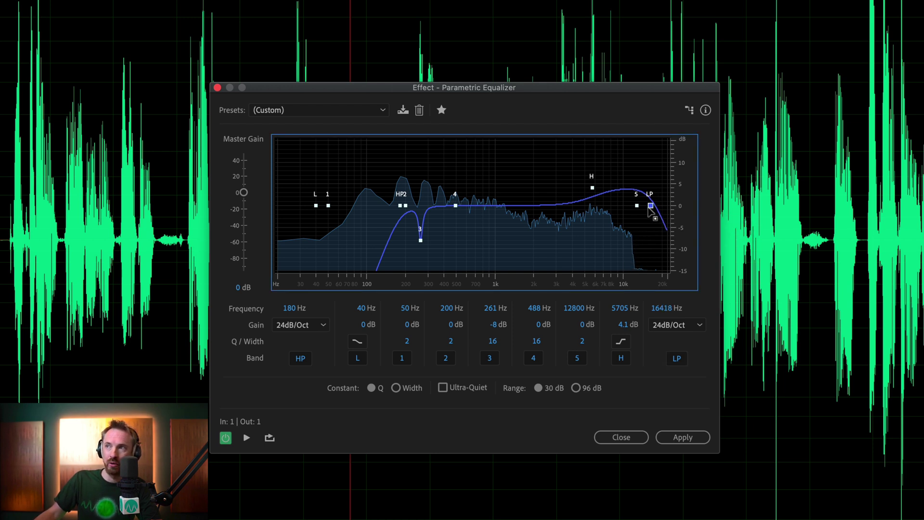
click(661, 326)
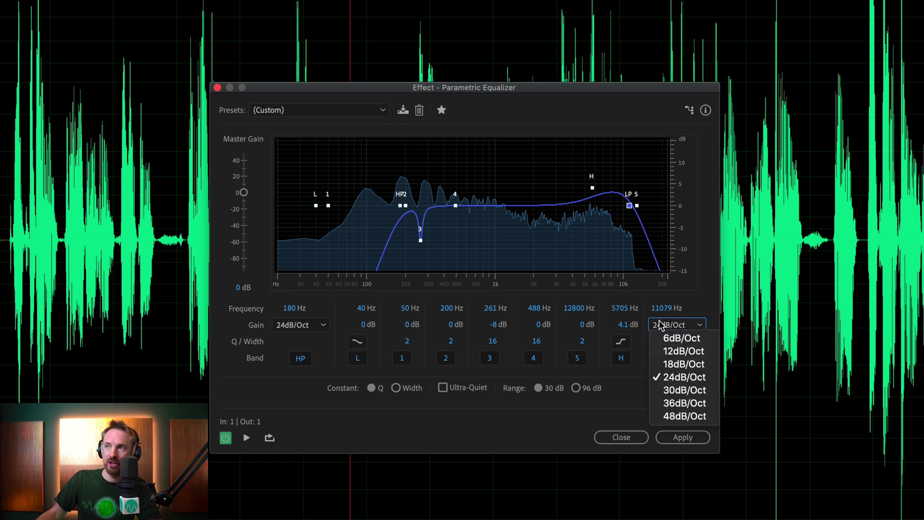
click(685, 416)
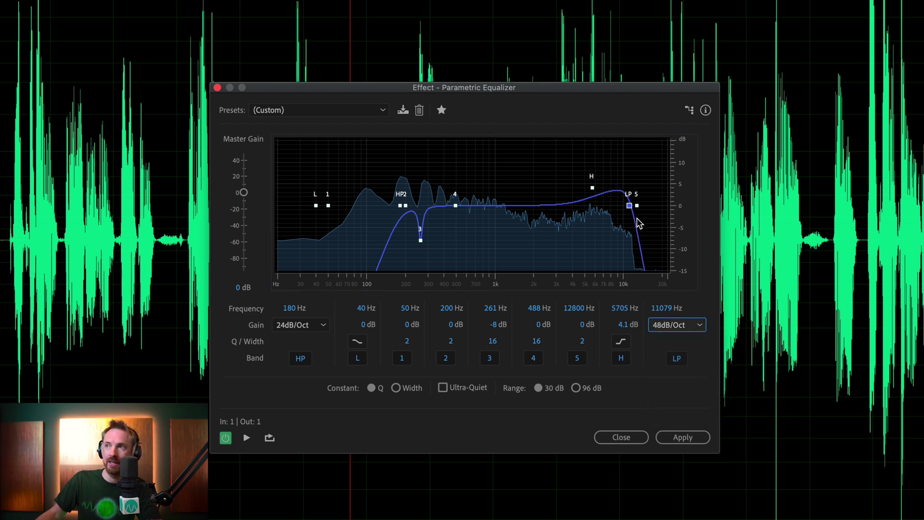
mouse_move(632, 209)
mouse_down()
mouse_move(588, 208)
mouse_move(625, 206)
mouse_up()
key(space)
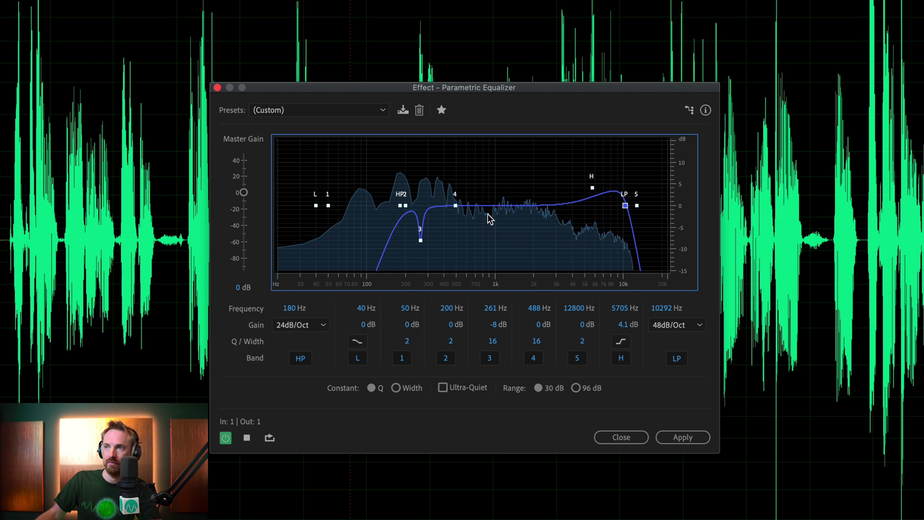
key(space)
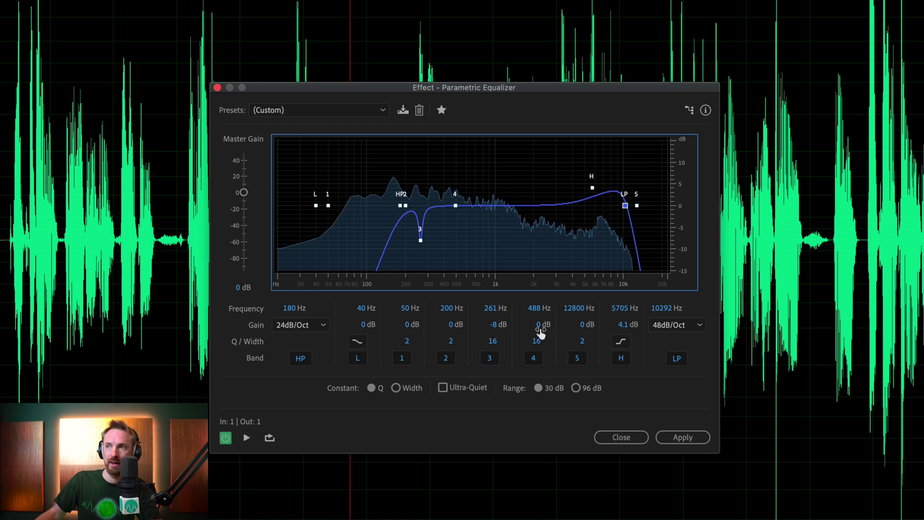
- Cut the 488 Hz band by 7.4 dB, preview, and apply the EQ
drag(541, 331, 480, 325)
key(space)
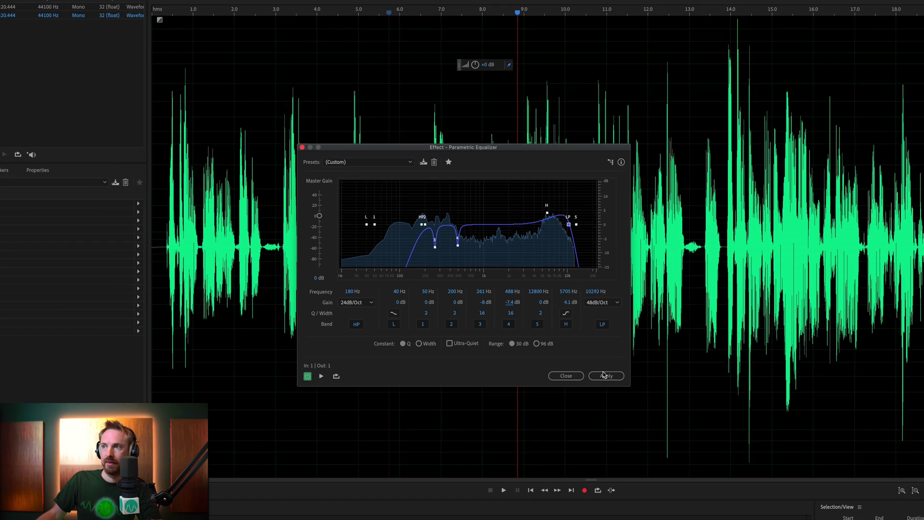
click(678, 435)
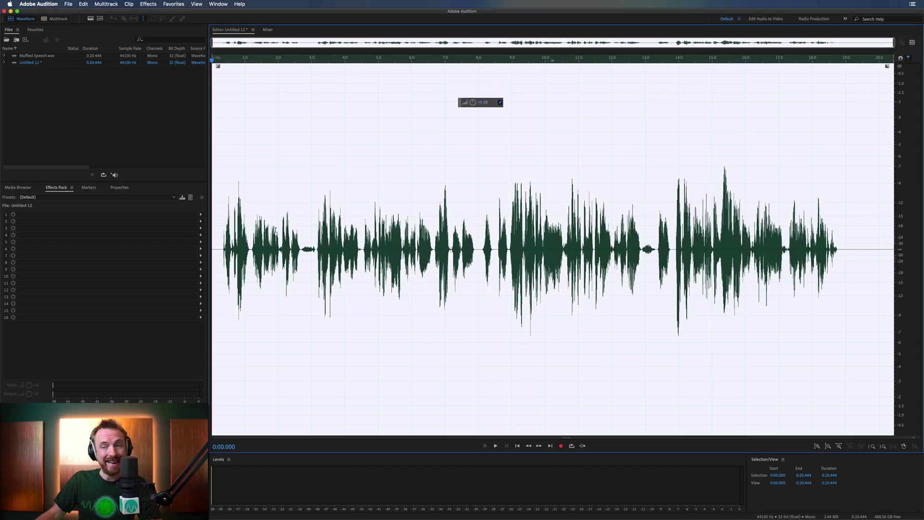
- Play the original Muffled Speech.wav and then the equalized Untitled 12 to compare them
click(222, 199)
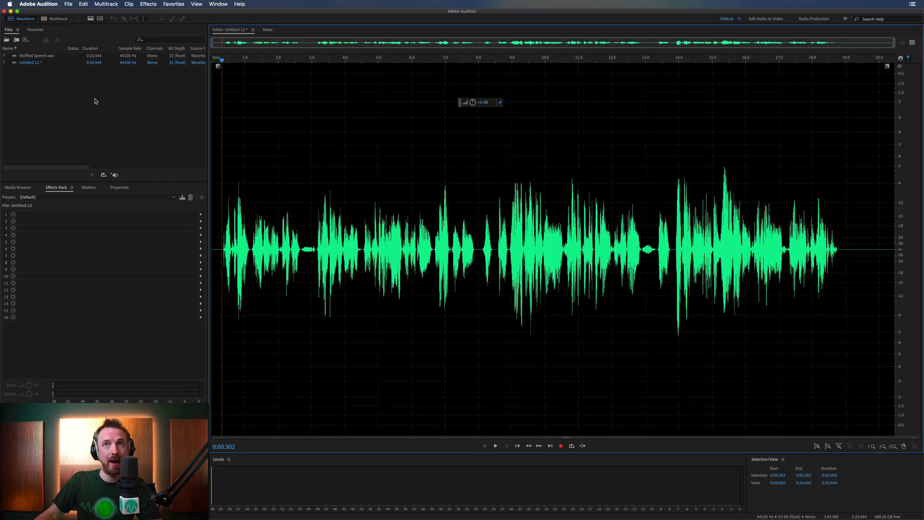
double_click(30, 56)
key(space)
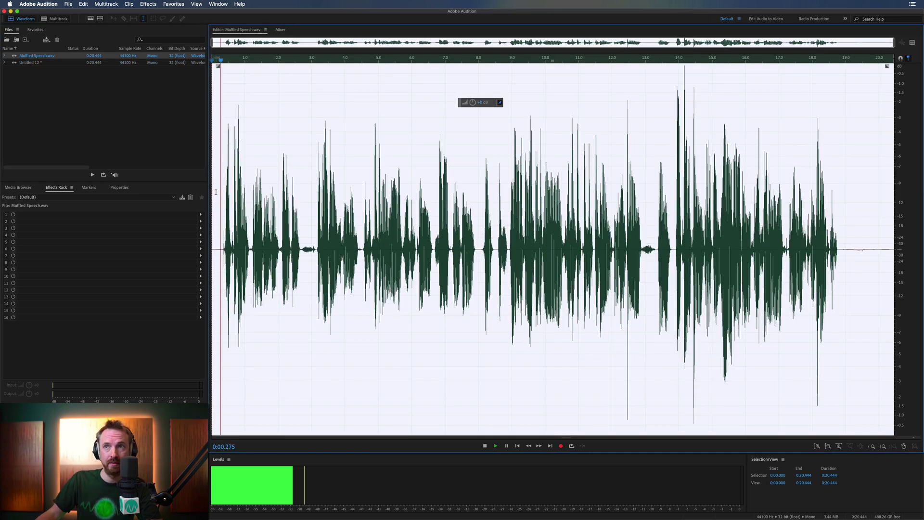
double_click(30, 63)
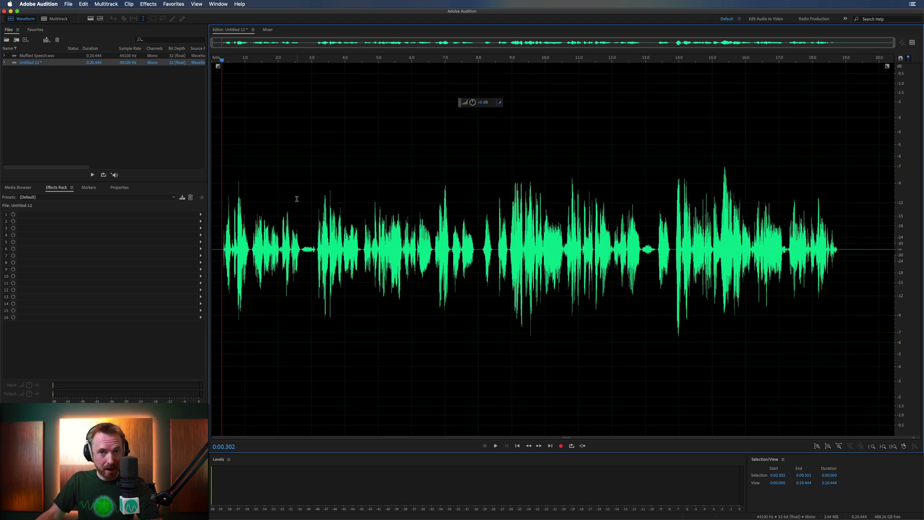
key(space)
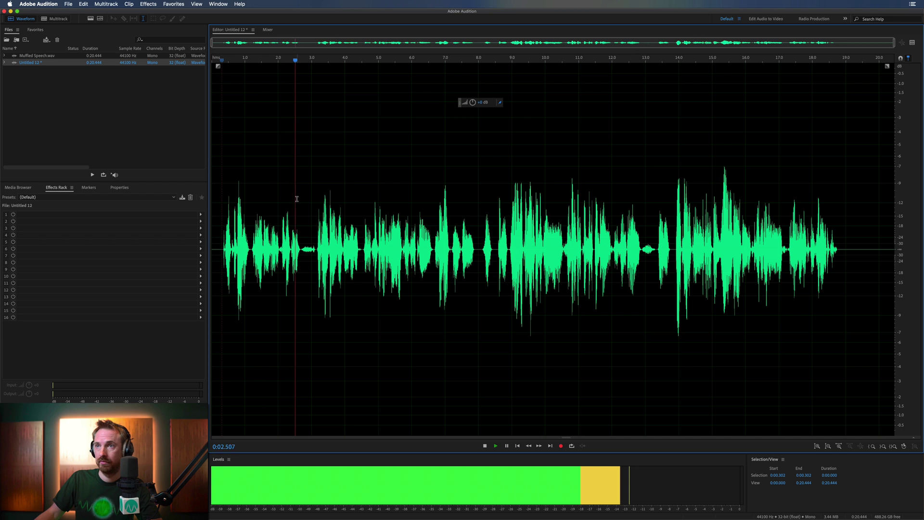
key(space)
click(182, 5)
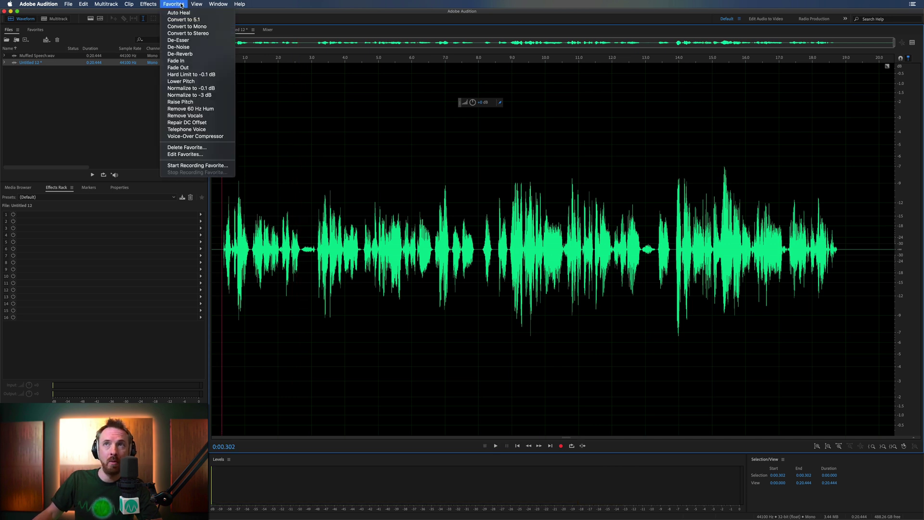
- Apply the Normalize to -0.1 dB favourite and play back the result
click(209, 90)
key(space)
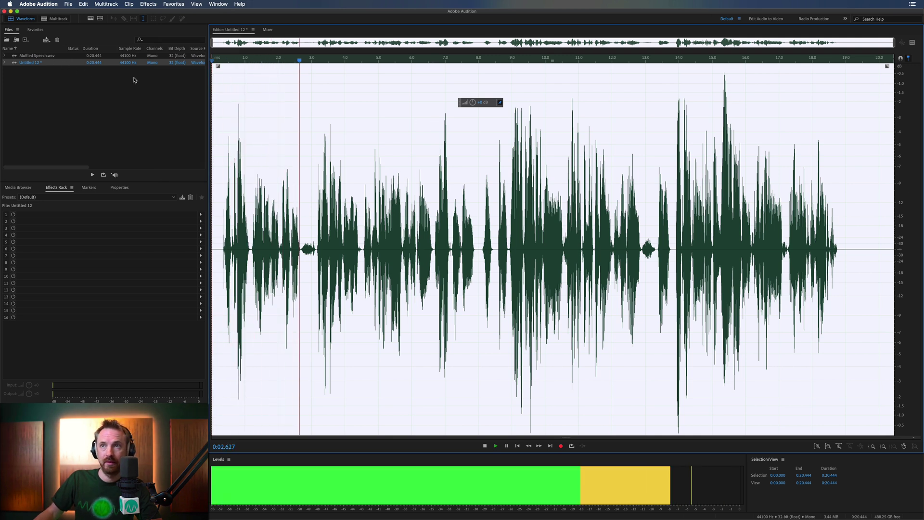
key(space)
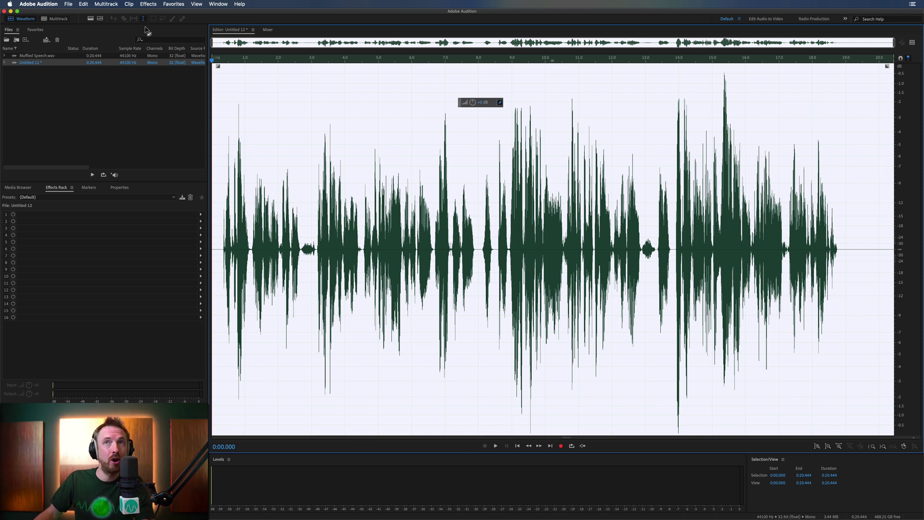
- Preview DeReverb while tuning the Amount from 100% down to about 30%, then apply it to Untitled 12
click(147, 5)
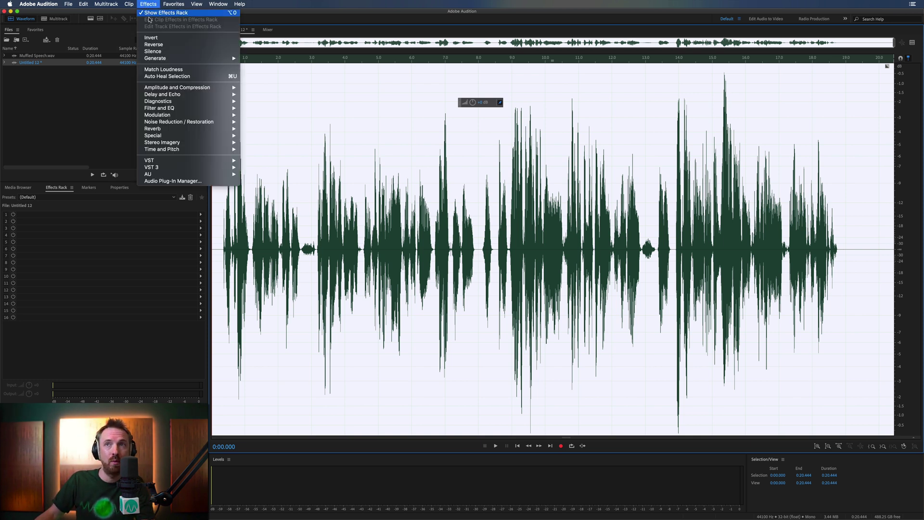
mouse_move(198, 124)
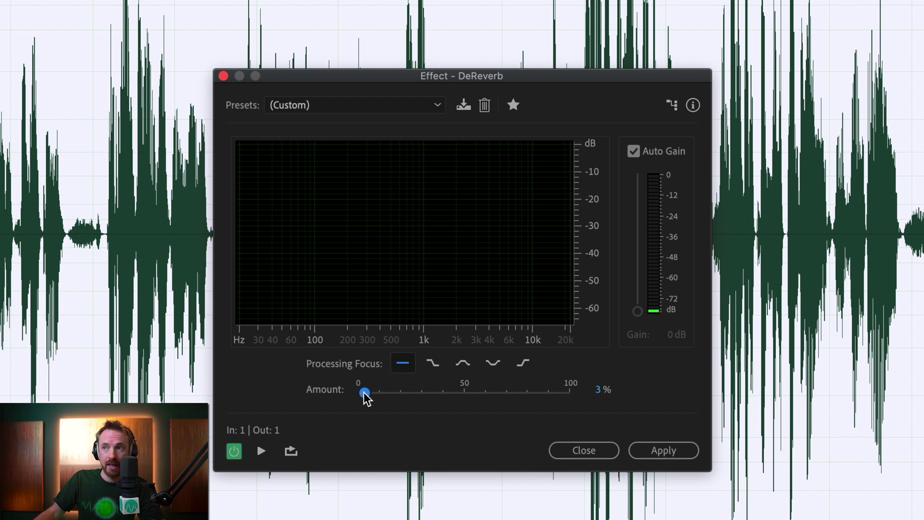
key(space)
drag(364, 393, 238, 389)
key(space)
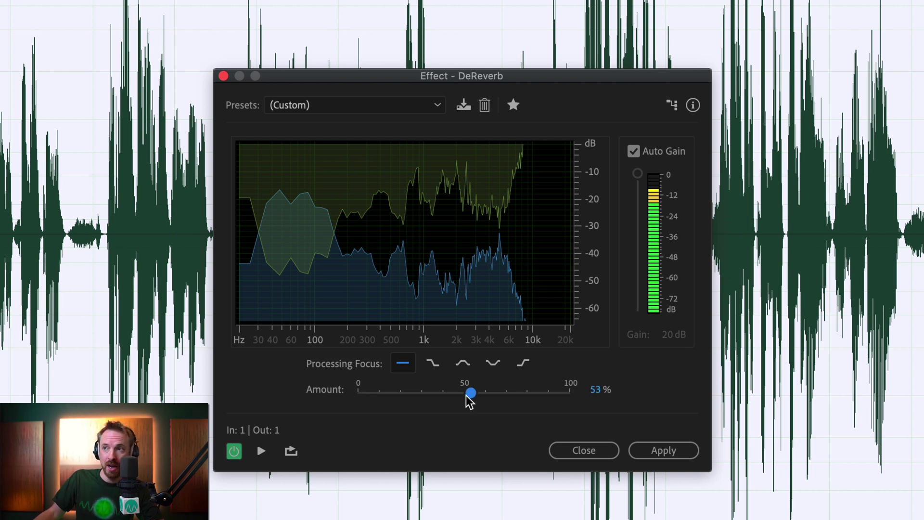
drag(470, 401, 434, 404)
key(space)
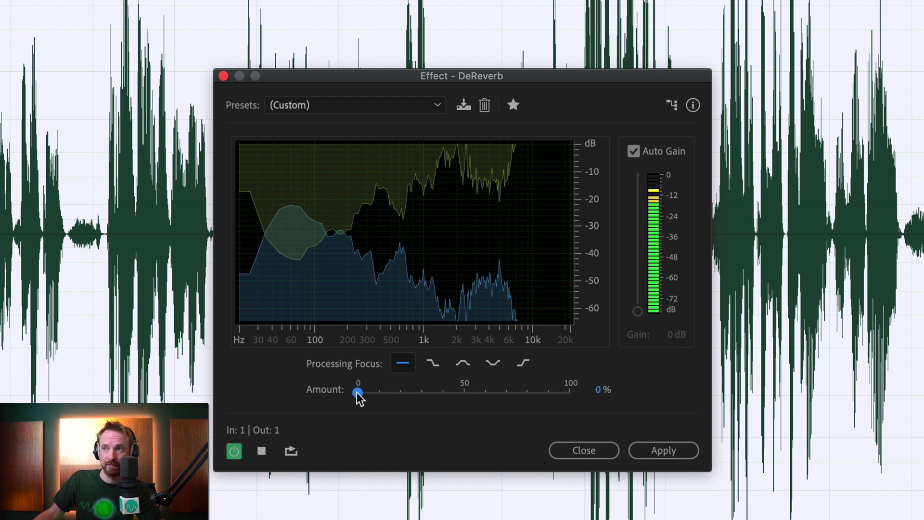
drag(359, 396, 423, 396)
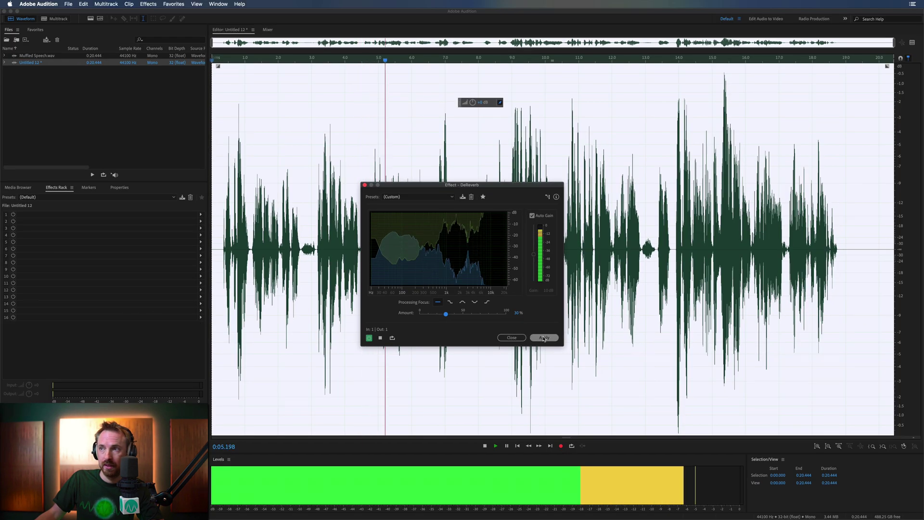
click(664, 450)
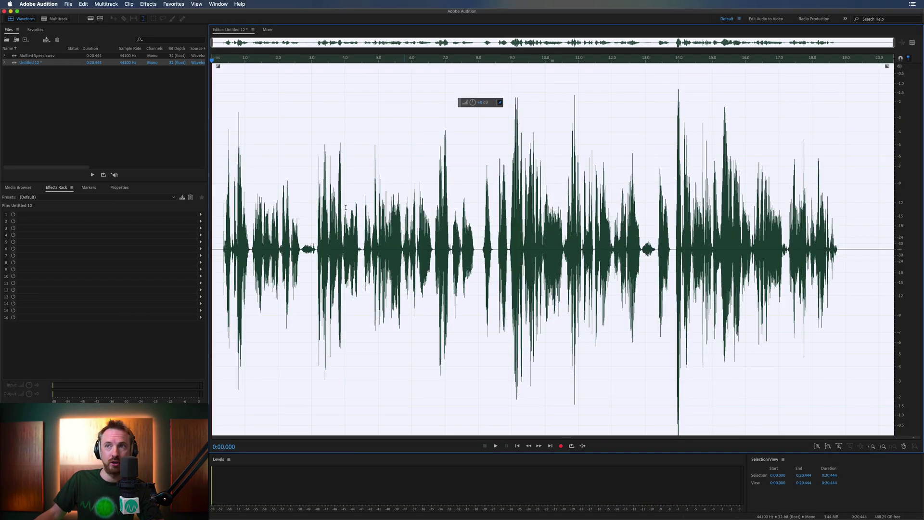
double_click(43, 55)
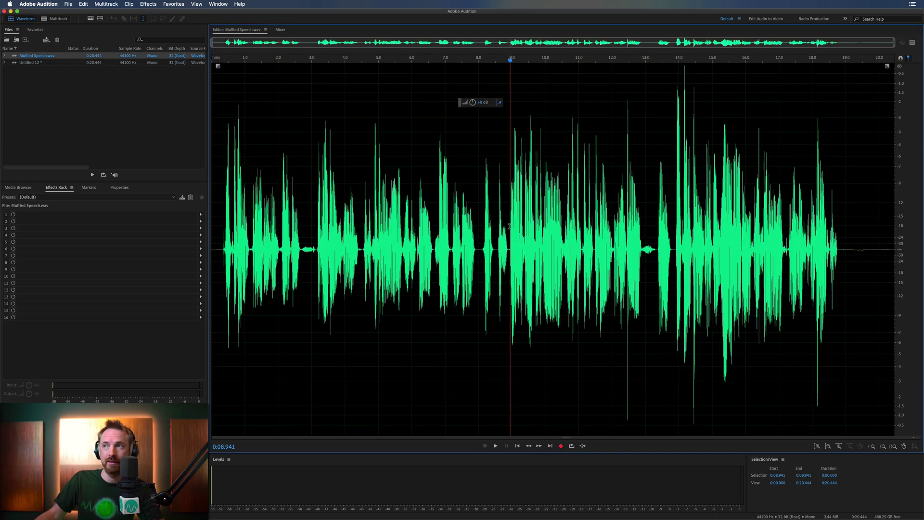
click(509, 224)
key(space)
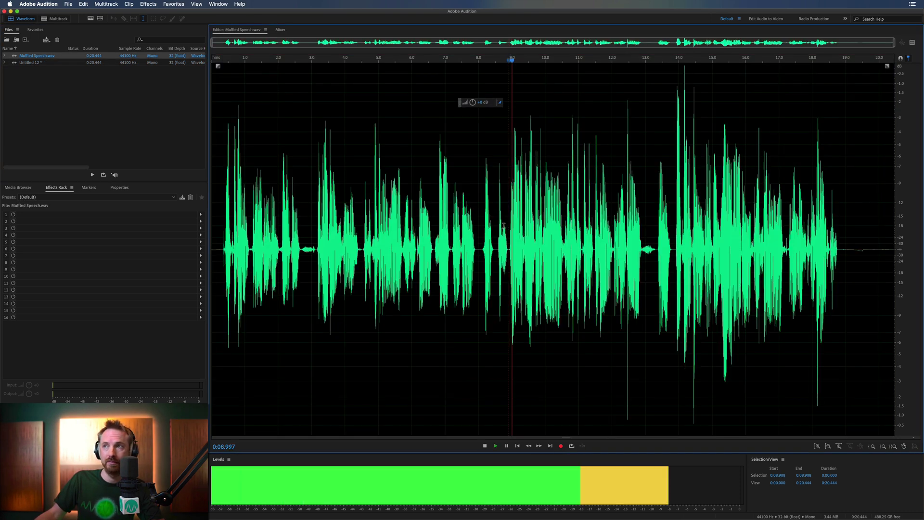
double_click(35, 63)
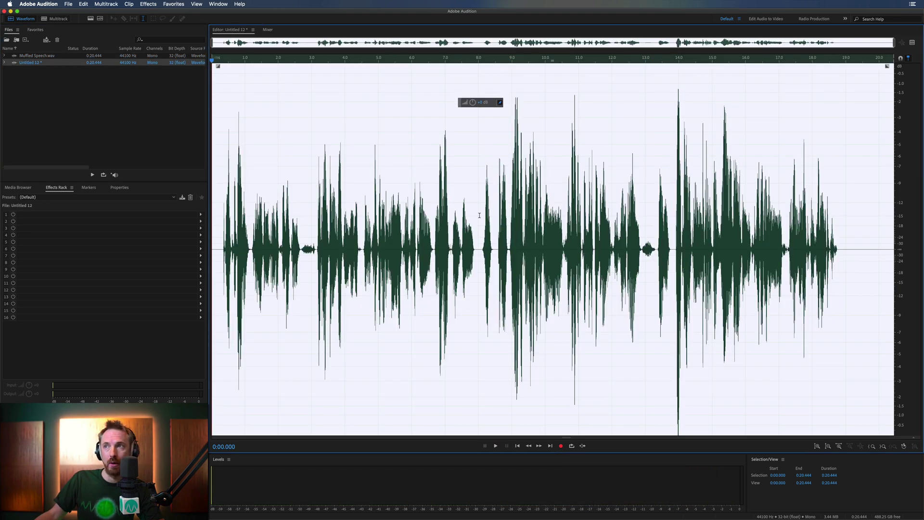
click(507, 221)
key(space)
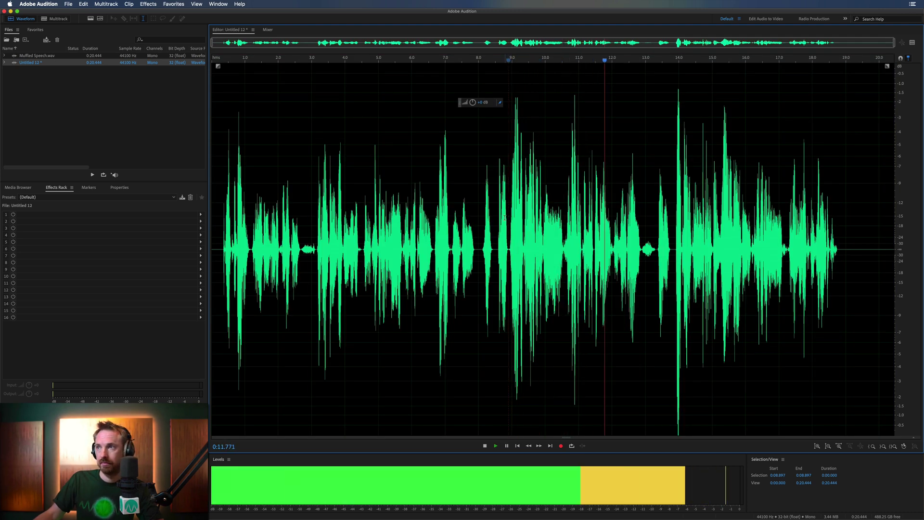
key(space)
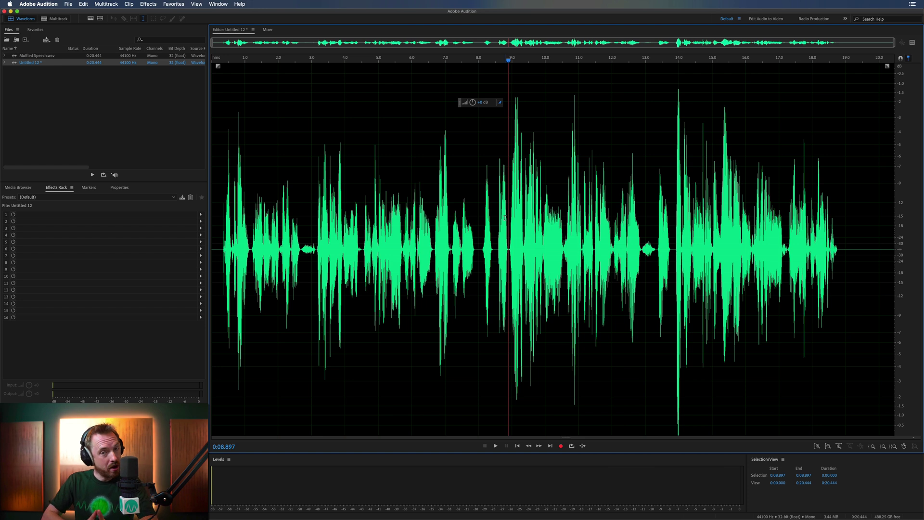